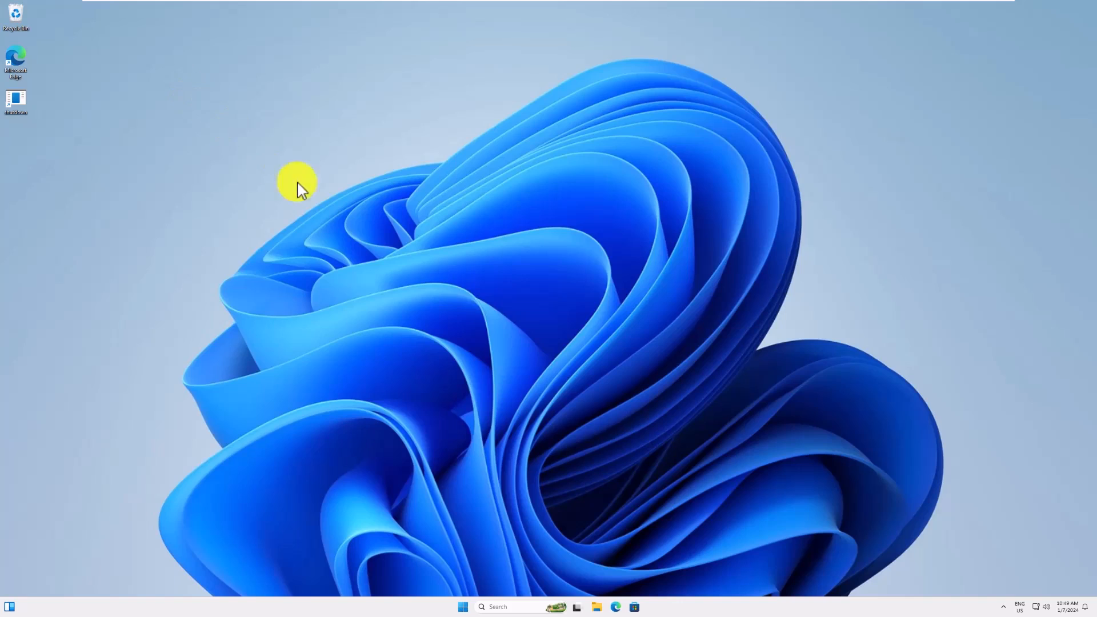
# Open Notepad and write the command "shutdown /s /f" in a blank document
pyautogui.rightClick(318, 139)
pyautogui.click(463, 607)
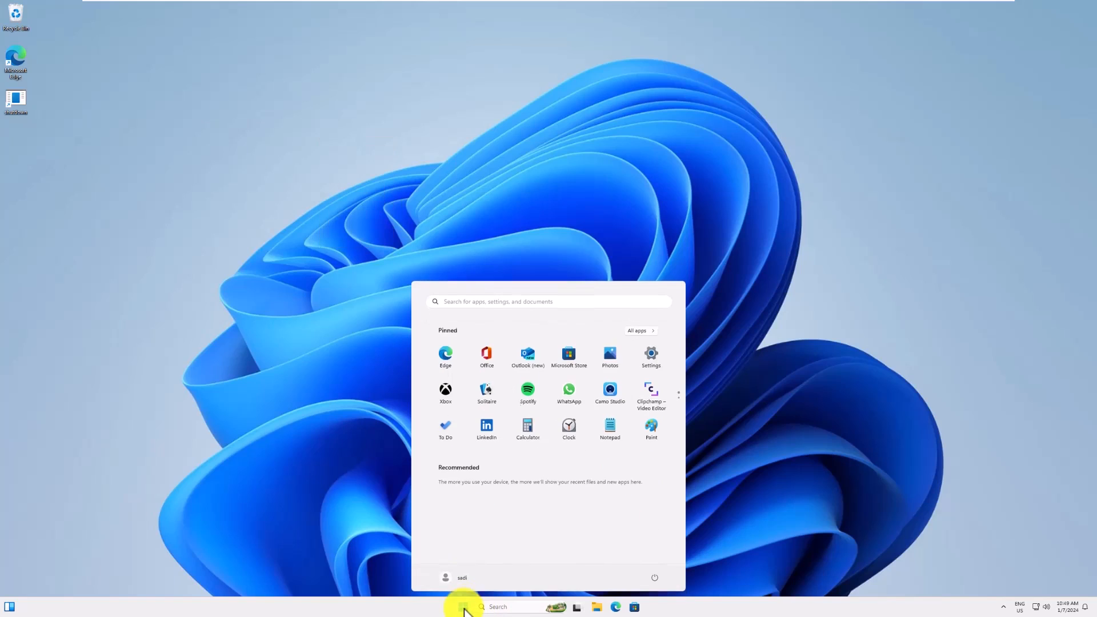
pyautogui.click(612, 424)
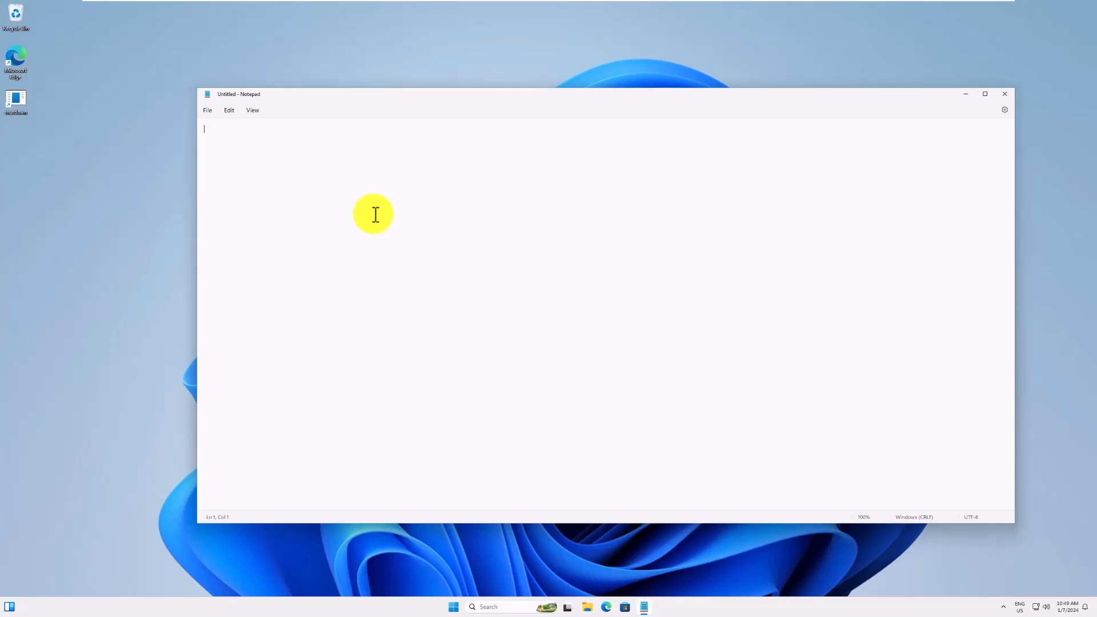
pyautogui.write('shutdown /s /f')
# Save the document to the Desktop as shutdown.bat with the All files type, and close Notepad
pyautogui.click(207, 111)
pyautogui.click(228, 182)
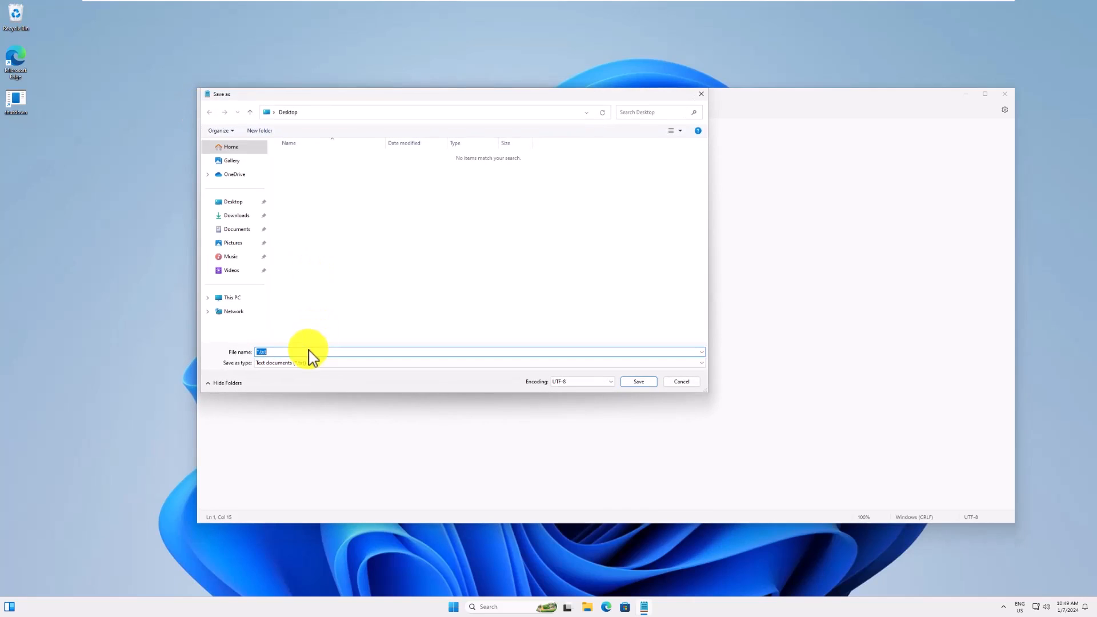
pyautogui.write('shutdown')
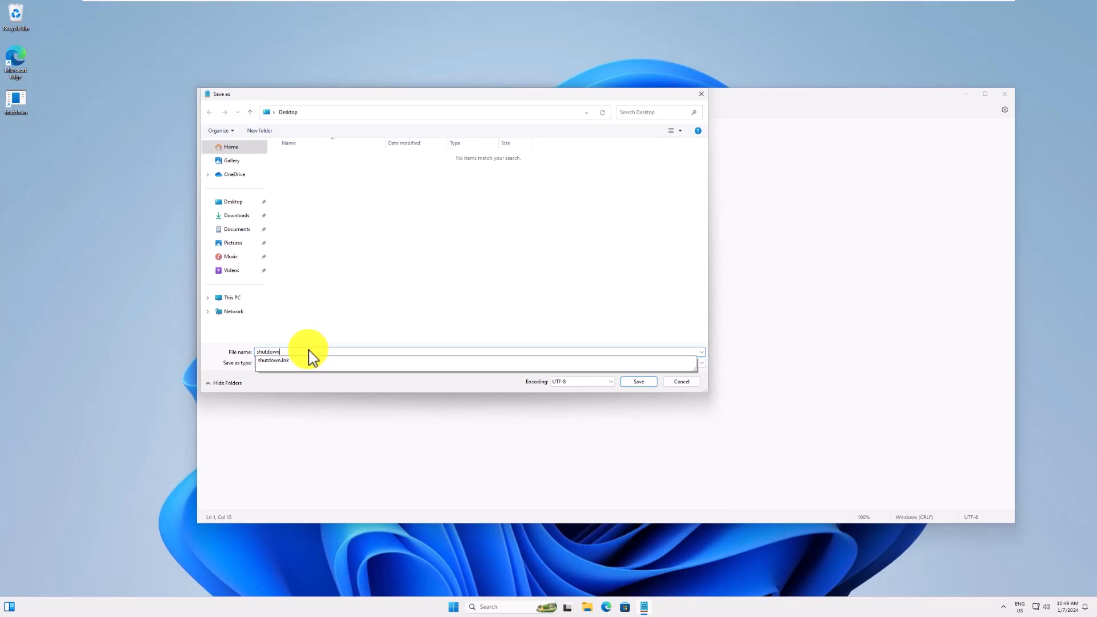
pyautogui.write('.bat')
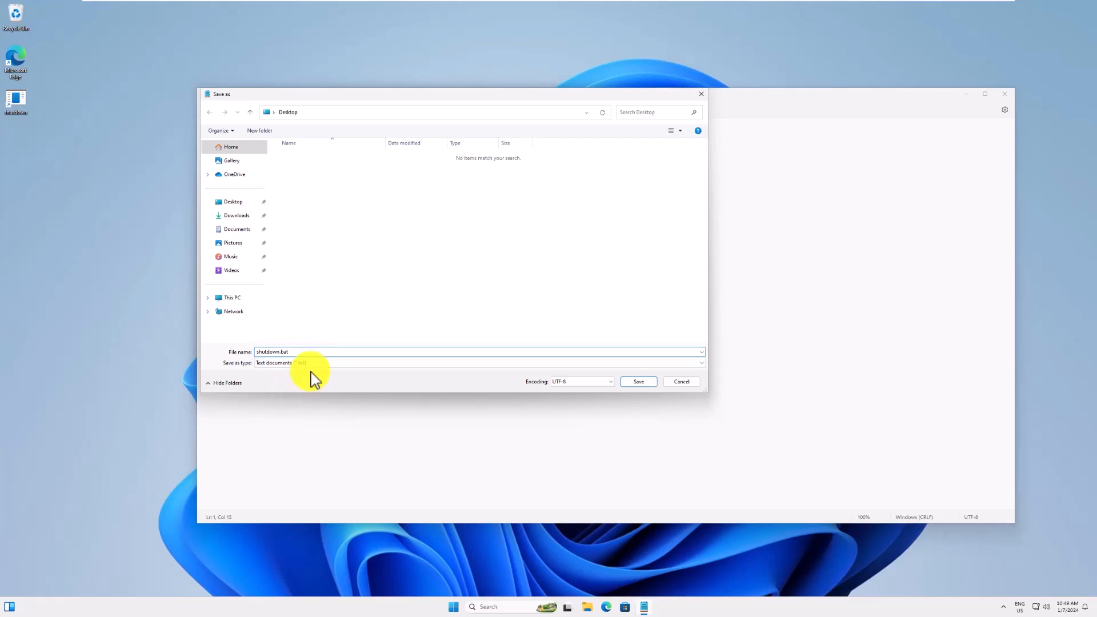
pyautogui.click(316, 364)
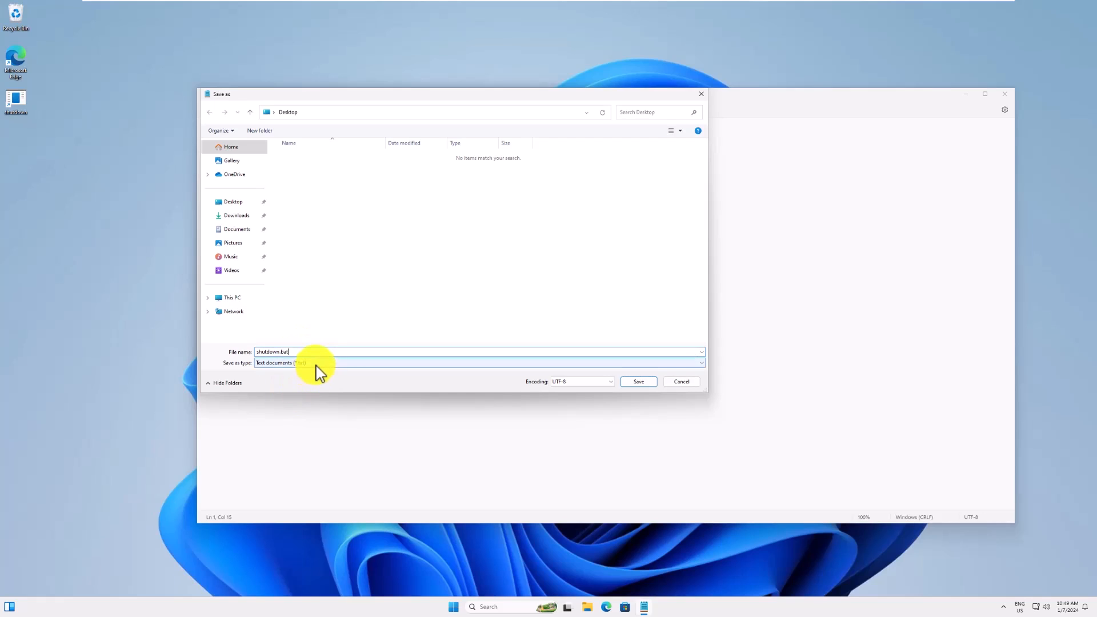
pyautogui.click(286, 375)
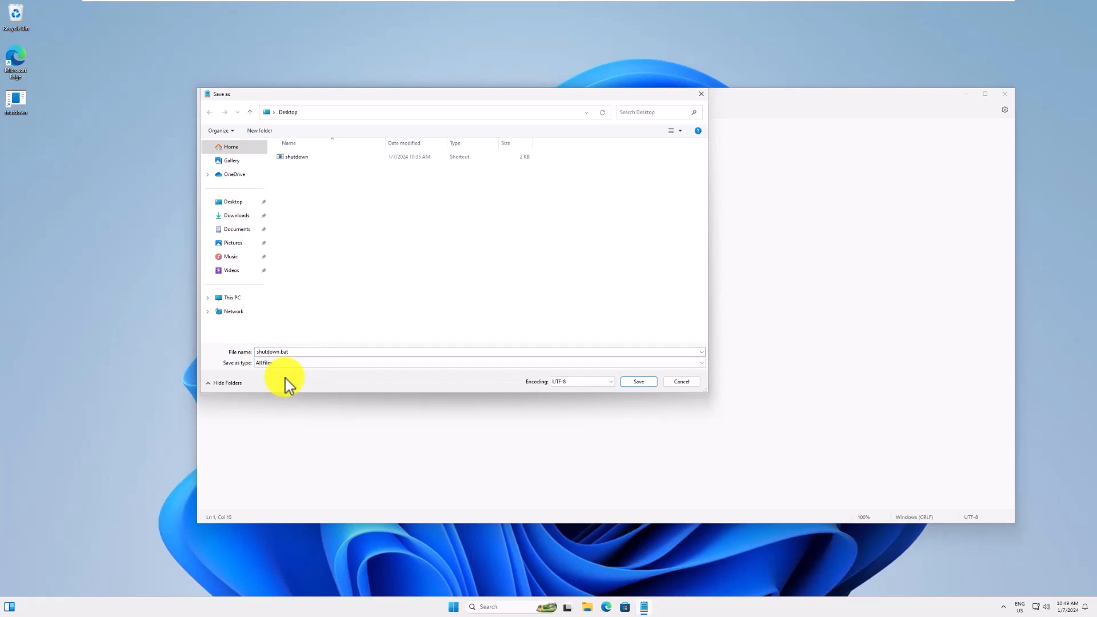
pyautogui.click(235, 204)
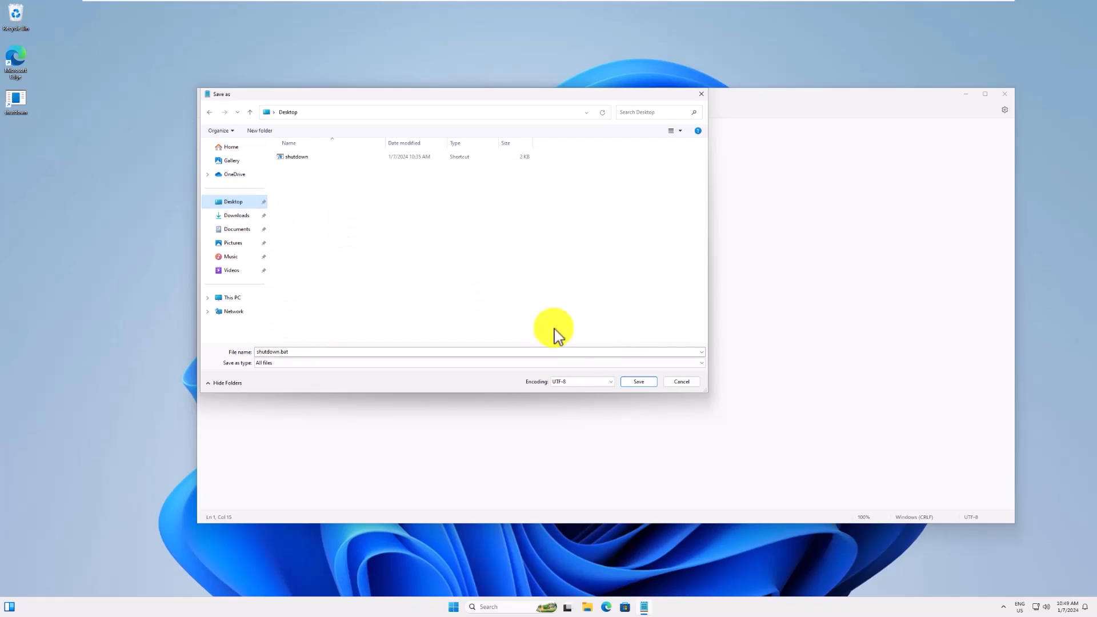
pyautogui.click(629, 379)
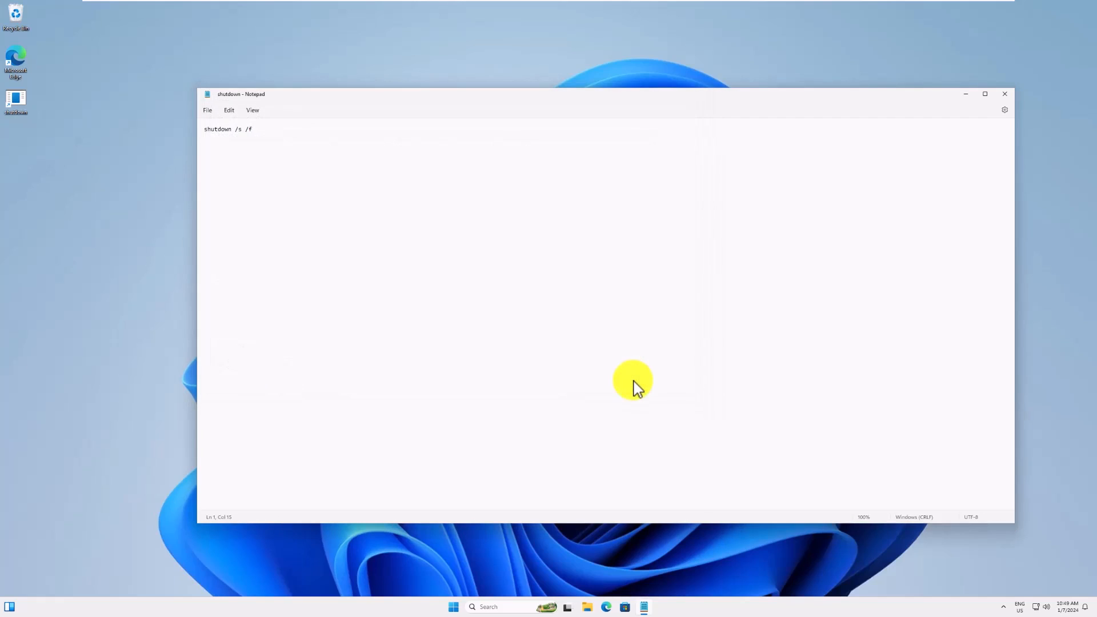
pyautogui.click(1006, 94)
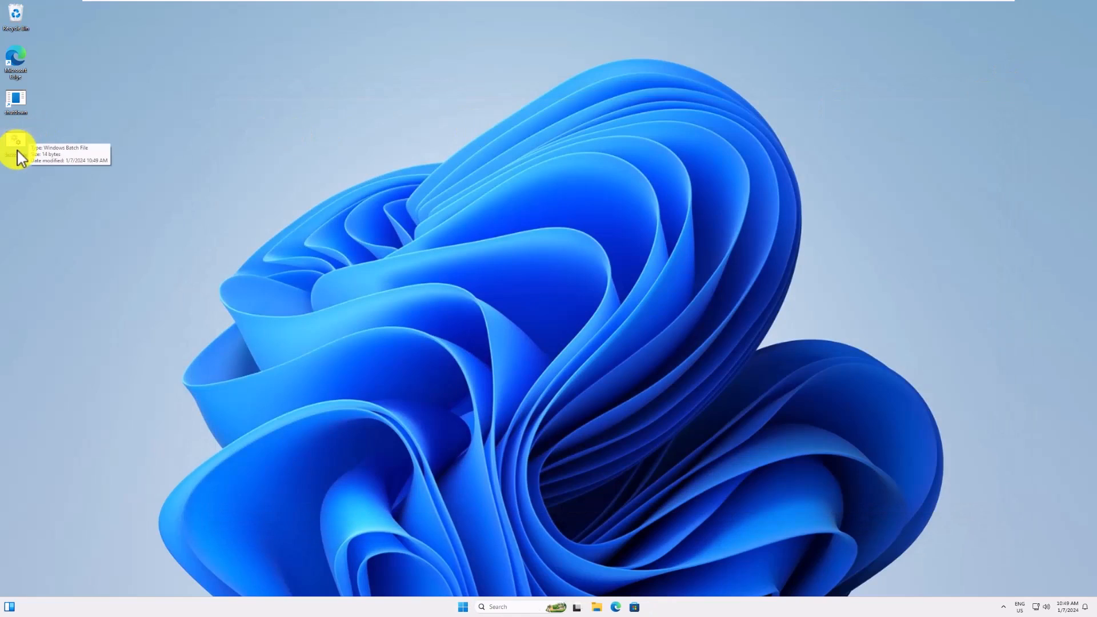
# Search for Task Scheduler, open it, and widen its folder tree pane
pyautogui.click(464, 607)
pyautogui.write('task')
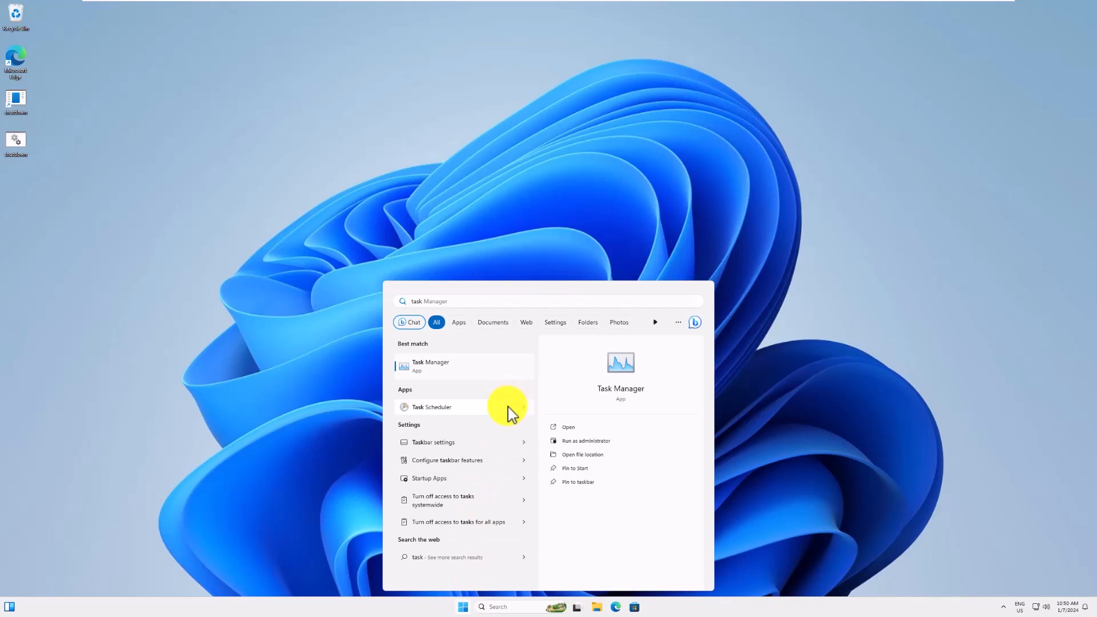
pyautogui.click(508, 412)
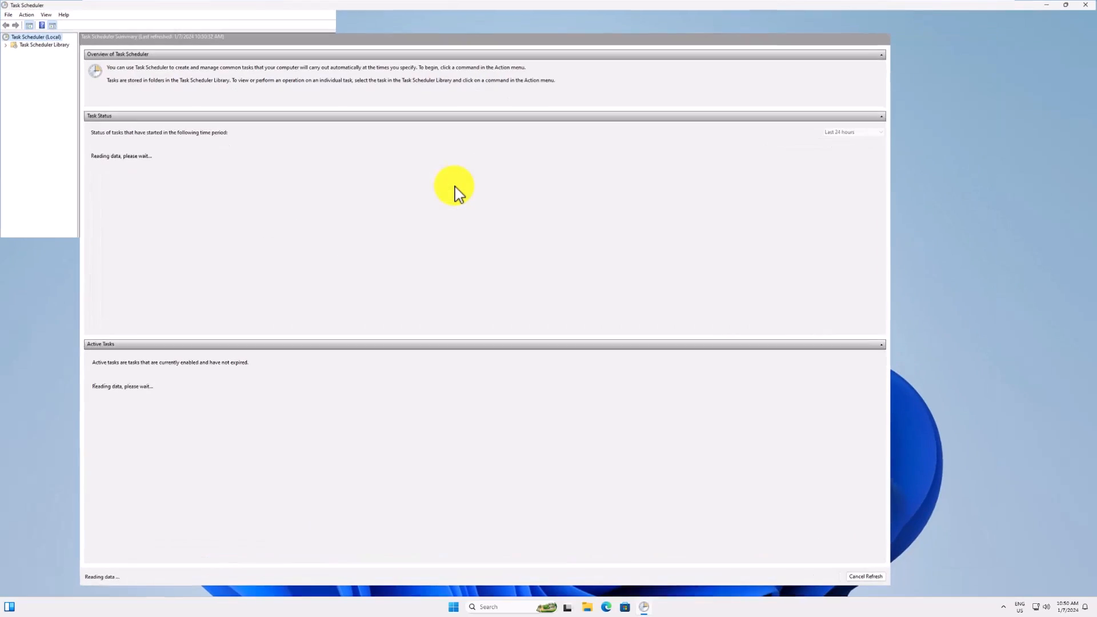
pyautogui.click(457, 184)
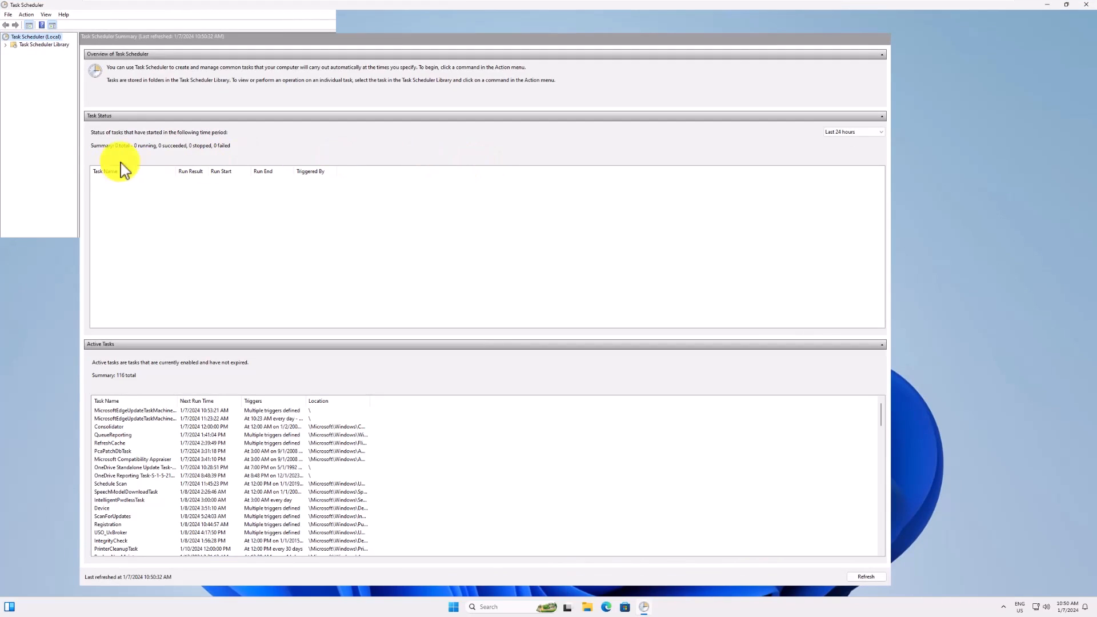
pyautogui.moveTo(91, 163); pyautogui.dragTo(217, 156)
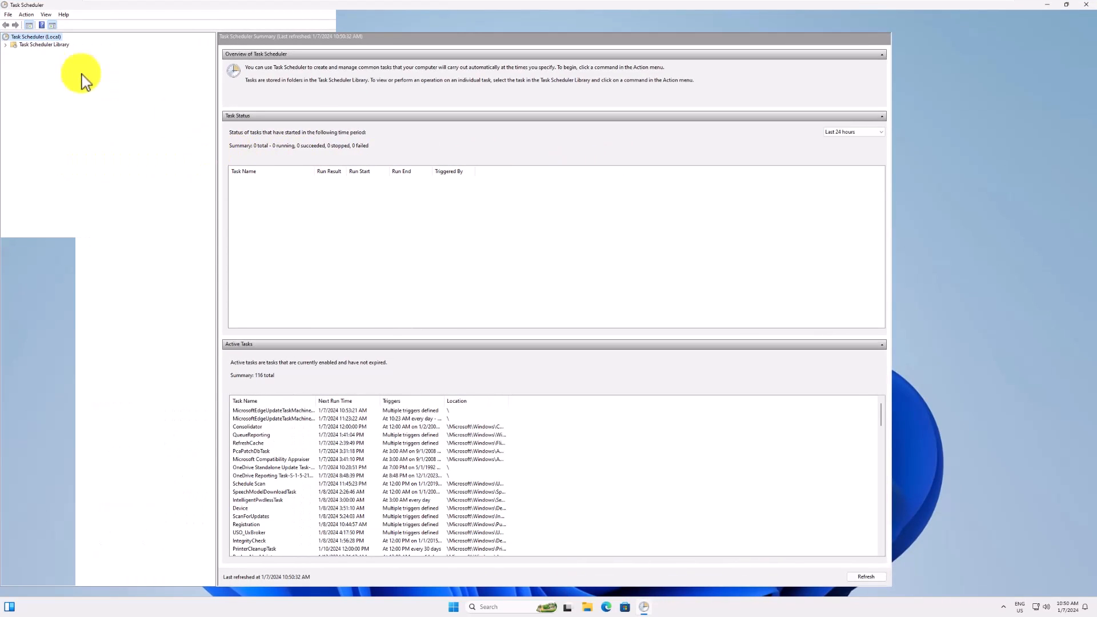
# Expand the Task Scheduler Library to the Microsoft folder and select its Windows subfolder
pyautogui.click(6, 45)
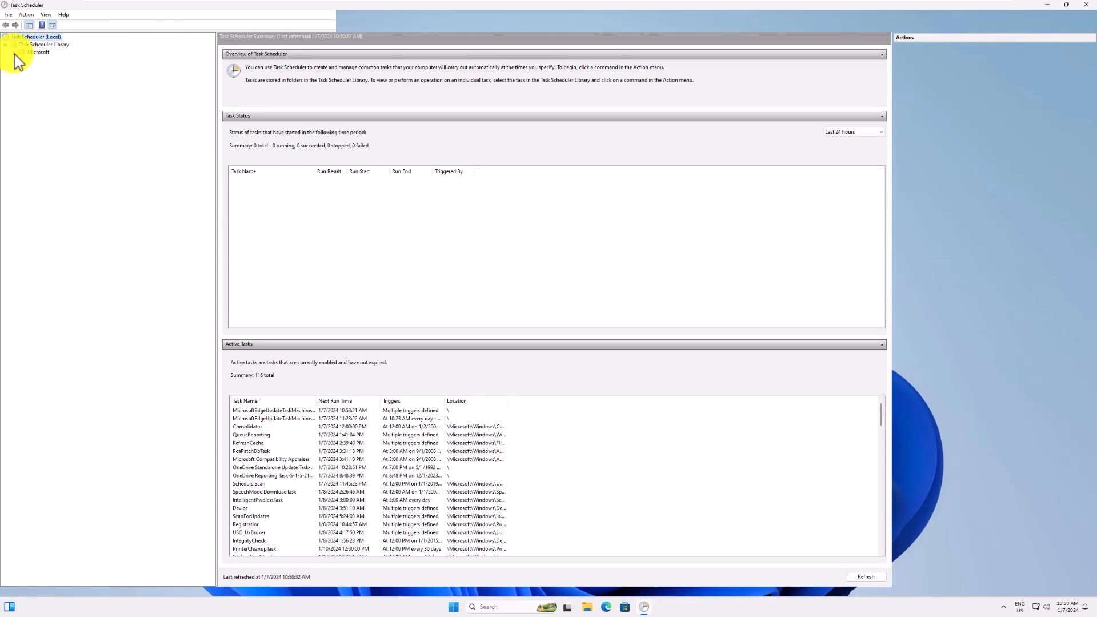
pyautogui.click(14, 53)
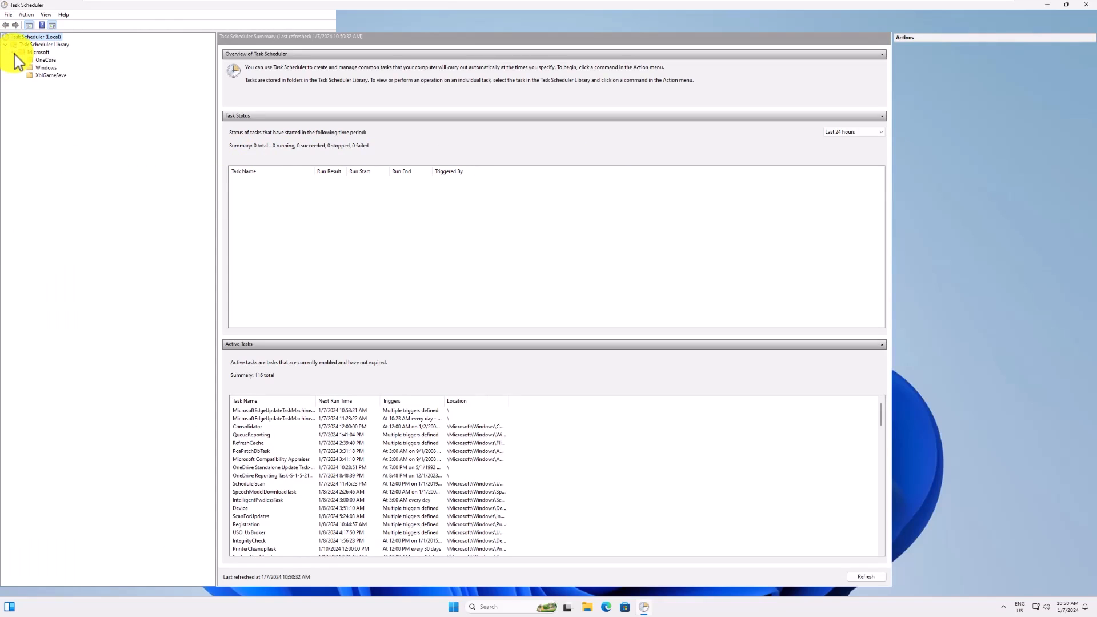
pyautogui.click(46, 67)
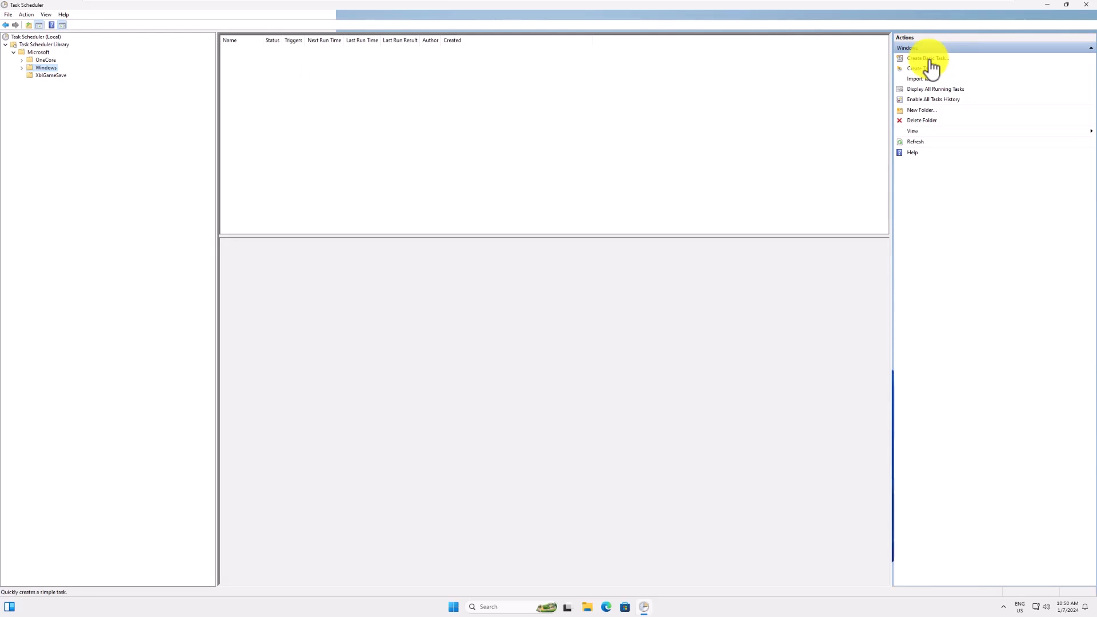
# Start a new basic task in the Windows folder and name it "shutdown"
pyautogui.click(929, 60)
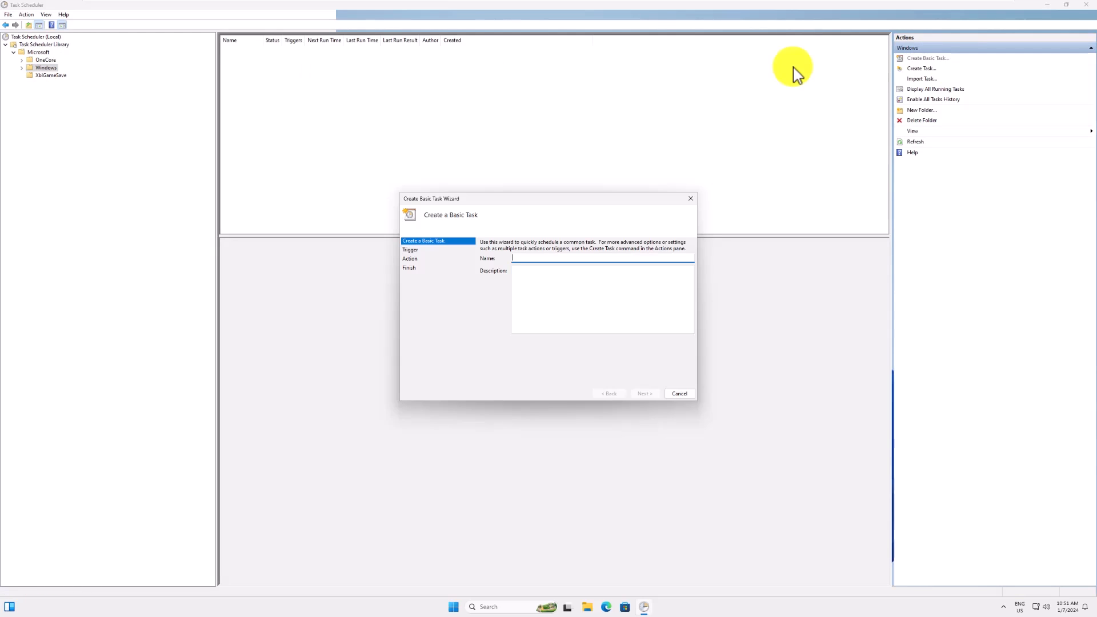
pyautogui.write('shutdown')
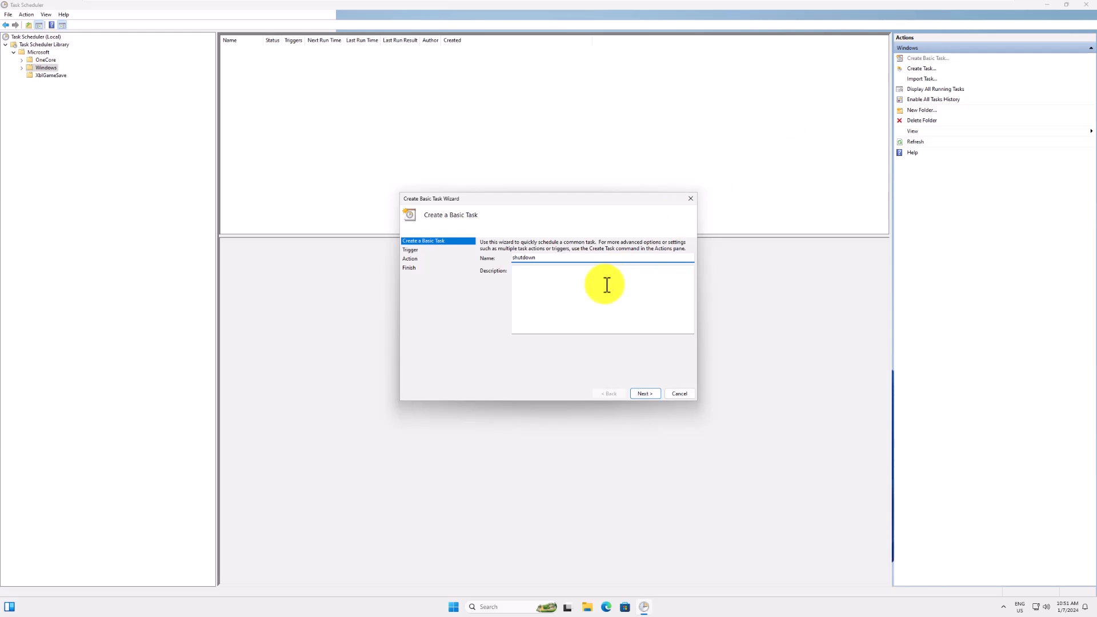
pyautogui.click(643, 394)
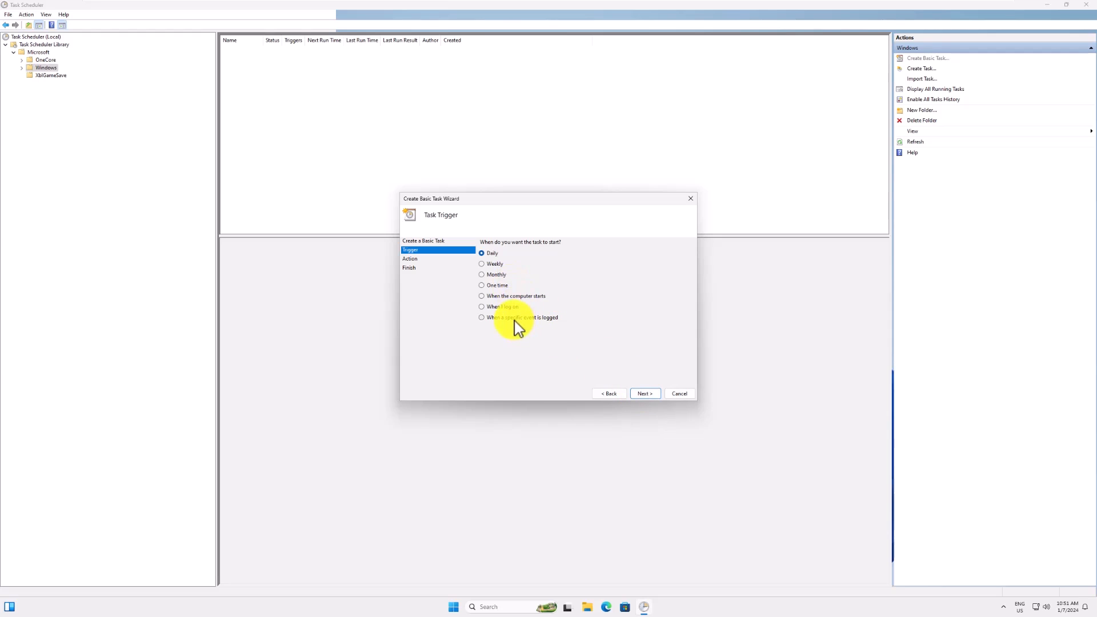
# Set the task's trigger to One time, starting on 1/7/2024 at 11:00 AM
pyautogui.click(487, 287)
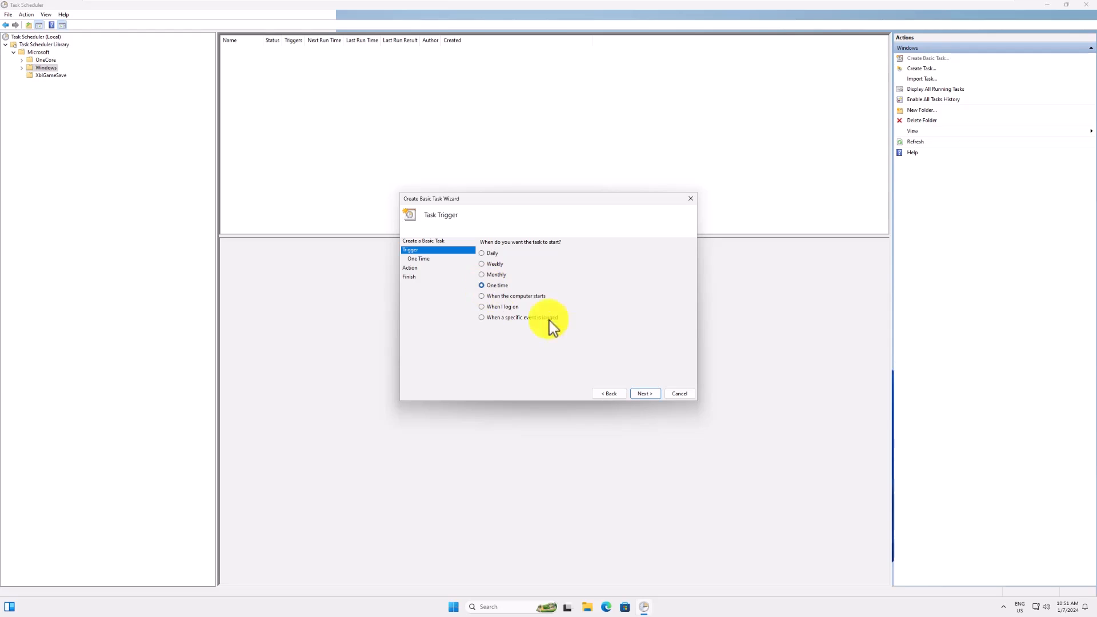
pyautogui.click(648, 393)
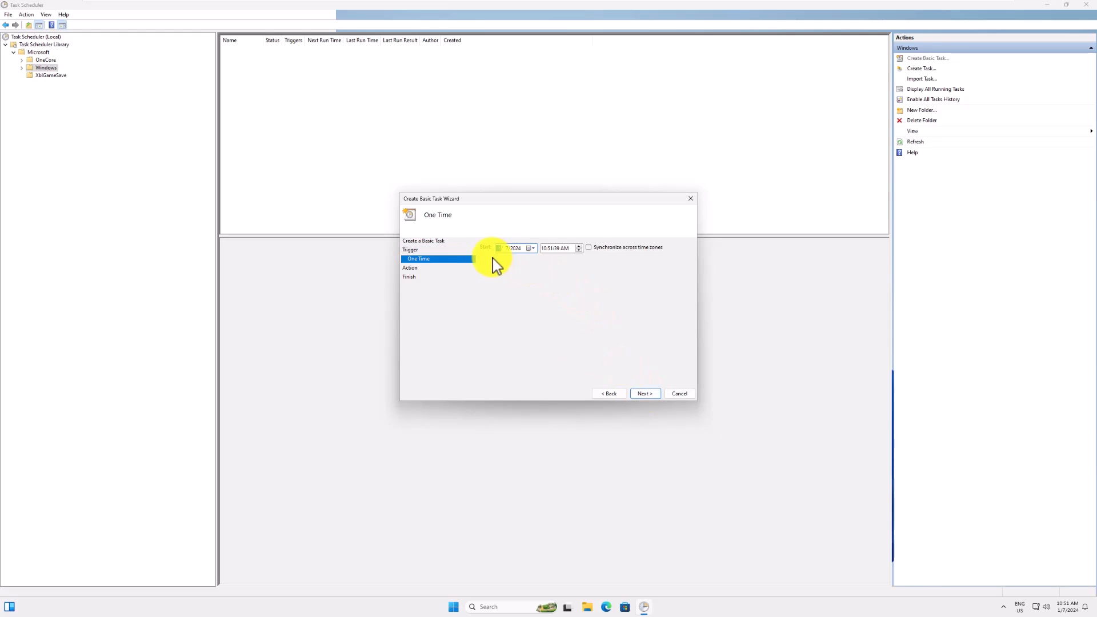
pyautogui.click(548, 249)
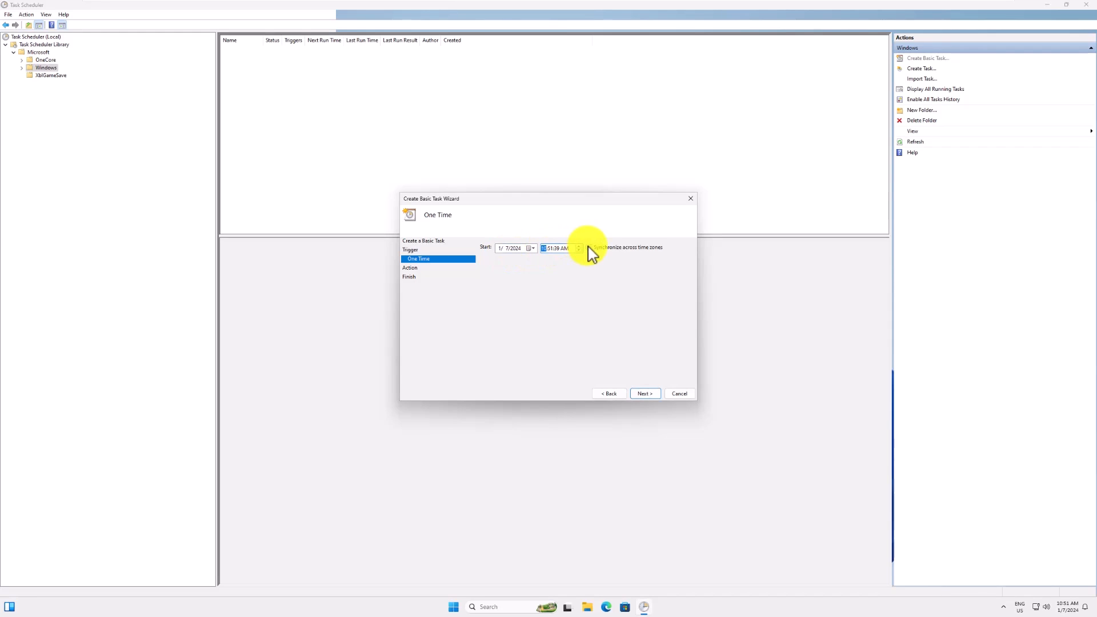
pyautogui.click(550, 248)
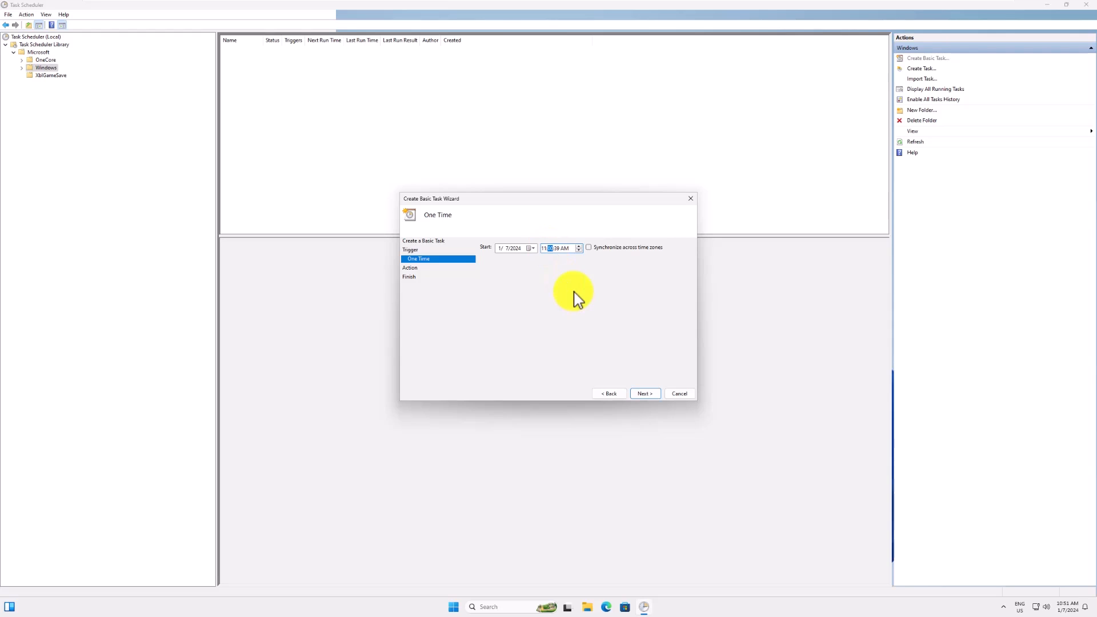
pyautogui.click(644, 394)
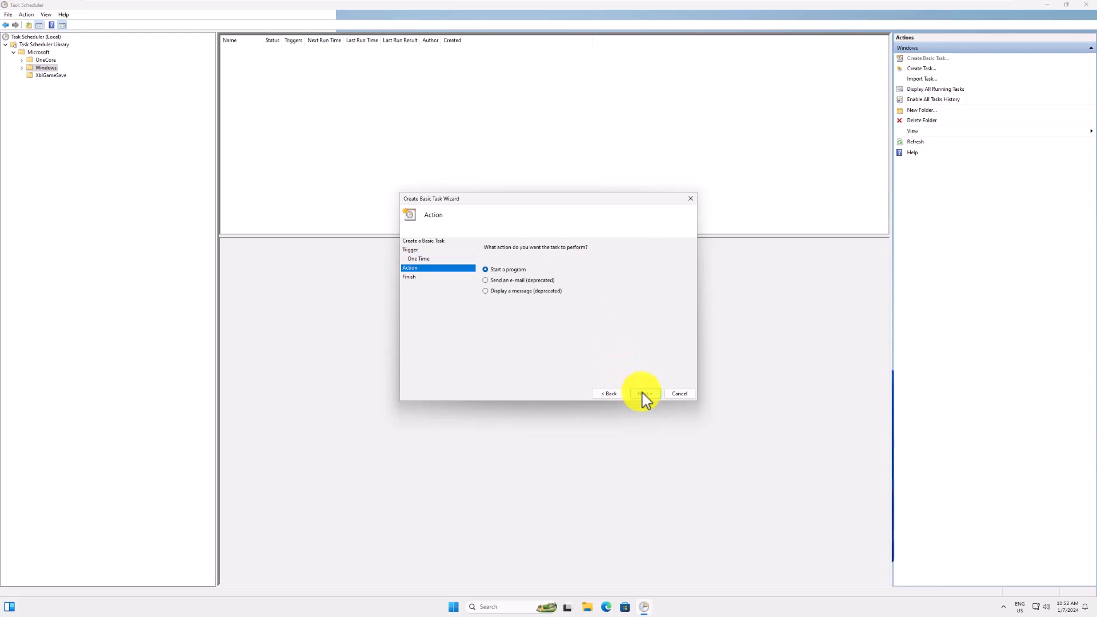
# Set the task's action to Start a program, using the shutdown.bat batch file from the Desktop as the script
pyautogui.click(643, 394)
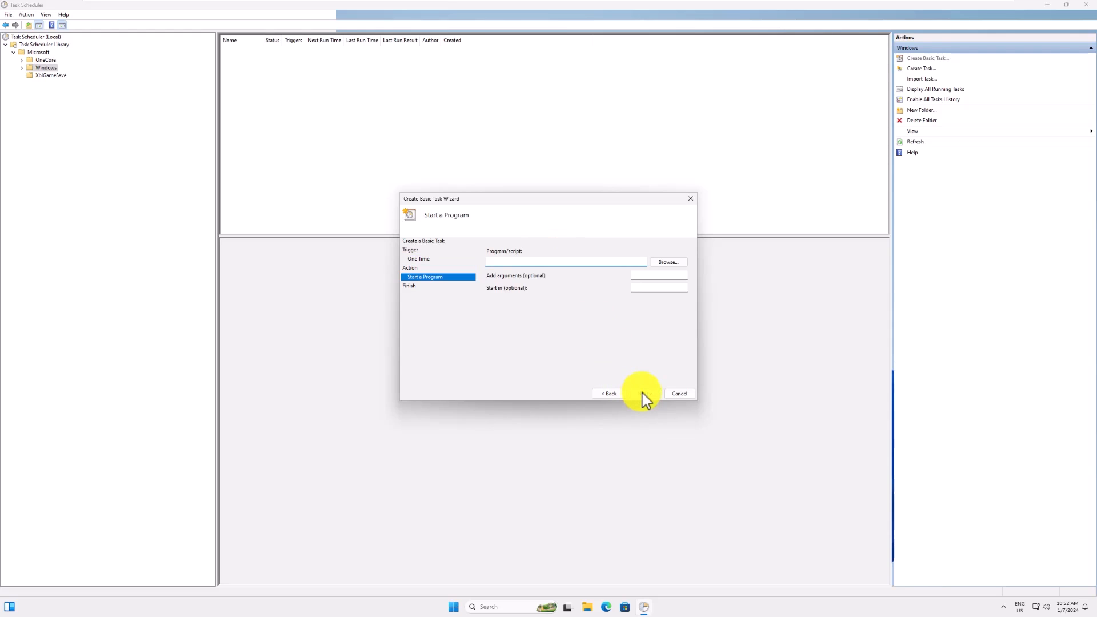
pyautogui.click(674, 263)
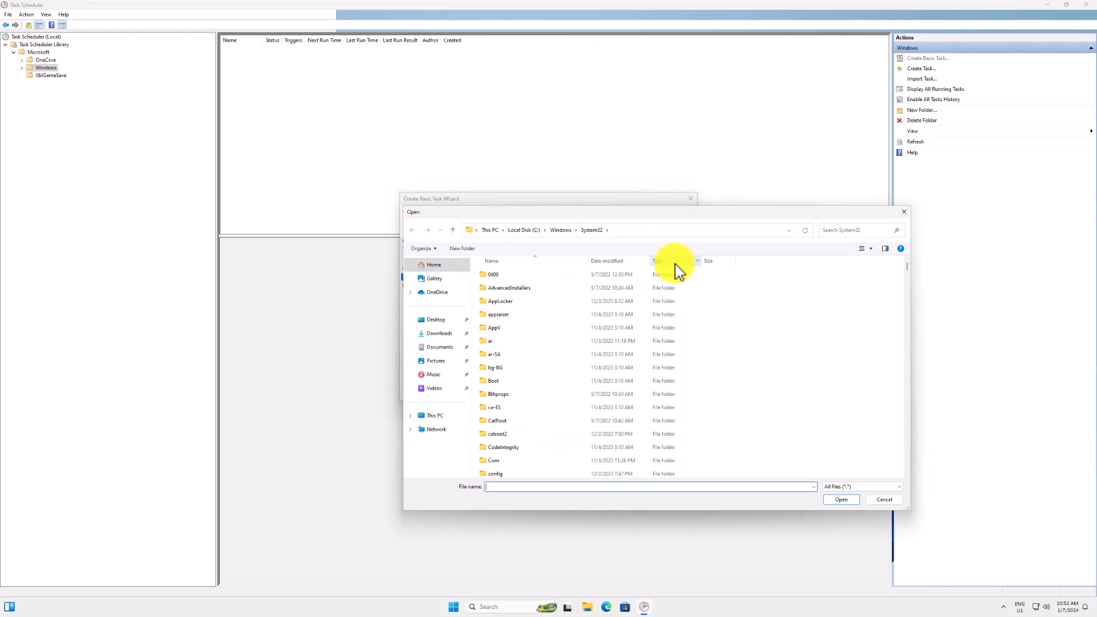
pyautogui.click(448, 321)
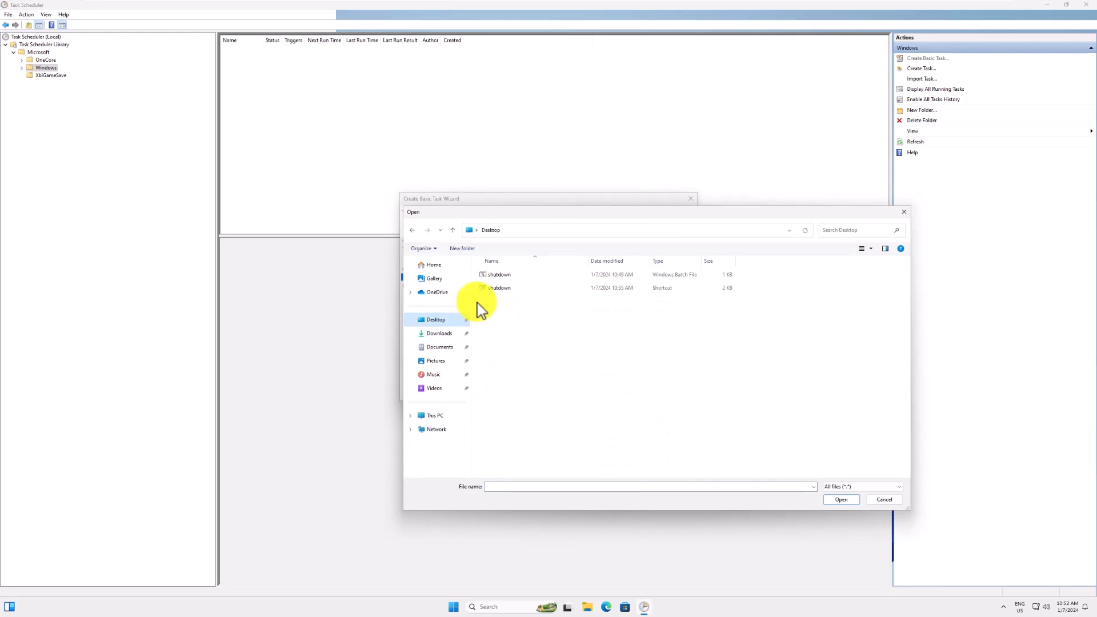
pyautogui.click(506, 277)
pyautogui.doubleClick(506, 276)
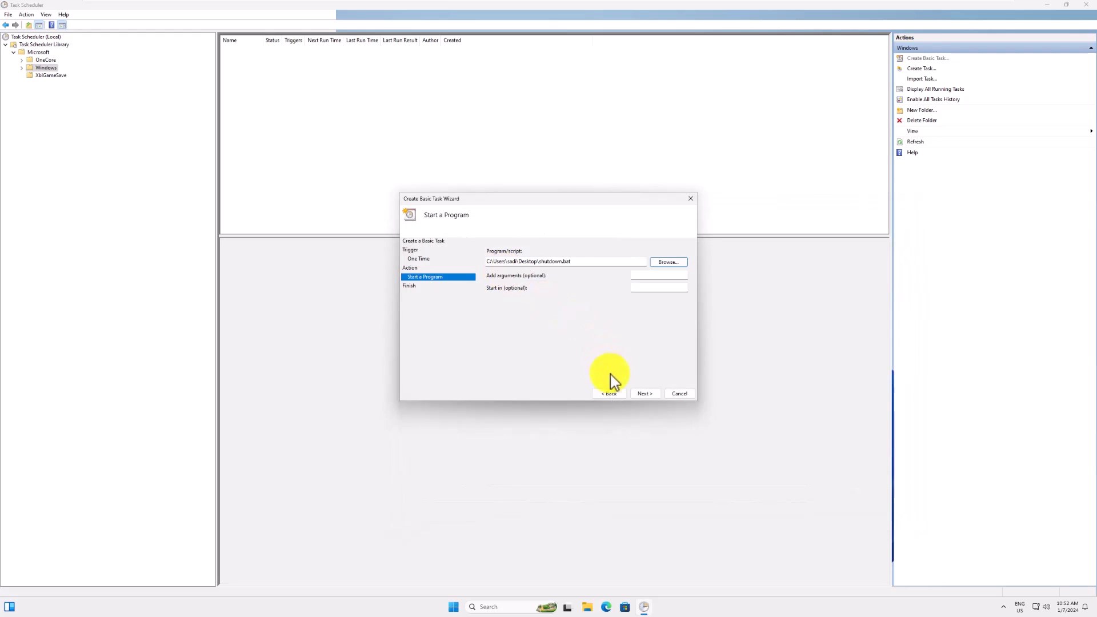
# Finish creating the shutdown task with the option to open its Properties dialog enabled
pyautogui.click(642, 398)
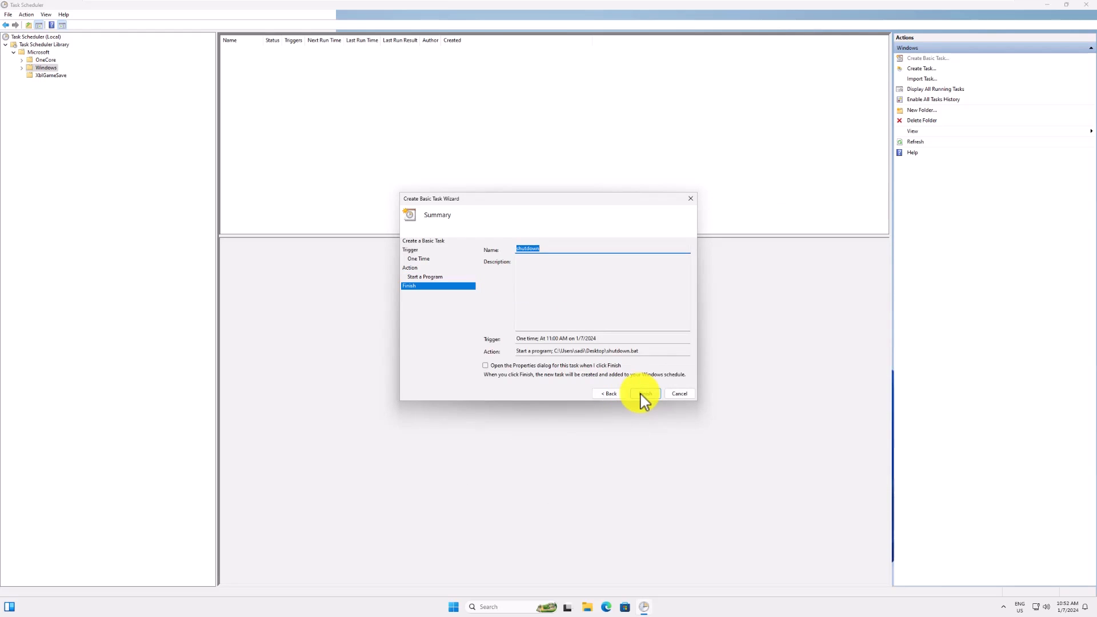
pyautogui.click(485, 366)
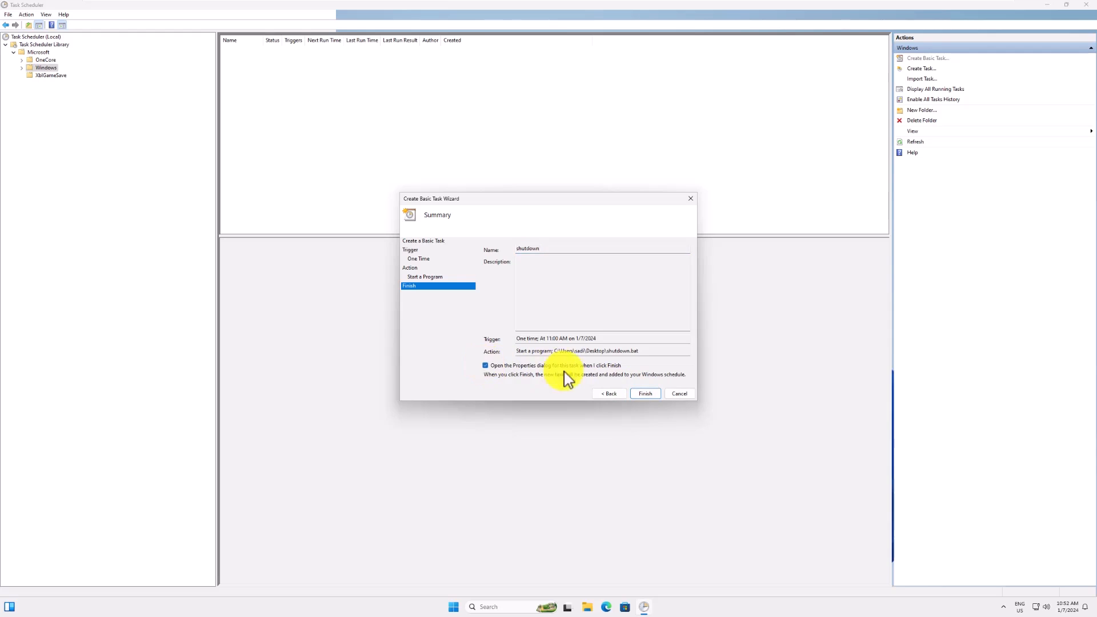
pyautogui.click(645, 394)
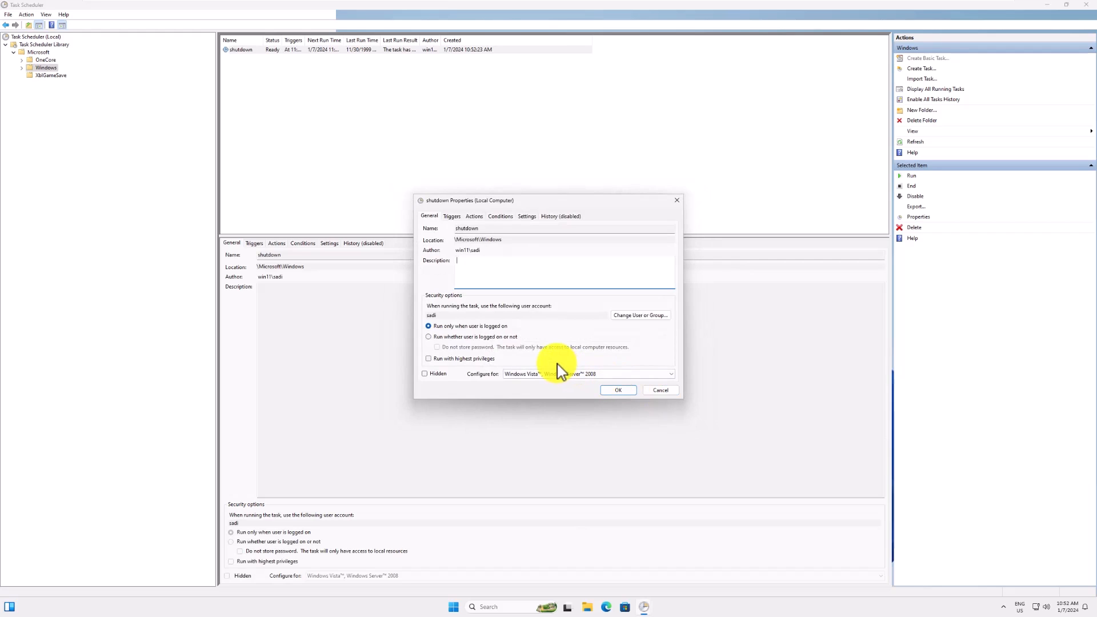
# Enable Run with highest privileges for the shutdown task, keep Run only when user is logged on, and apply the properties
pyautogui.click(471, 278)
pyautogui.click(426, 358)
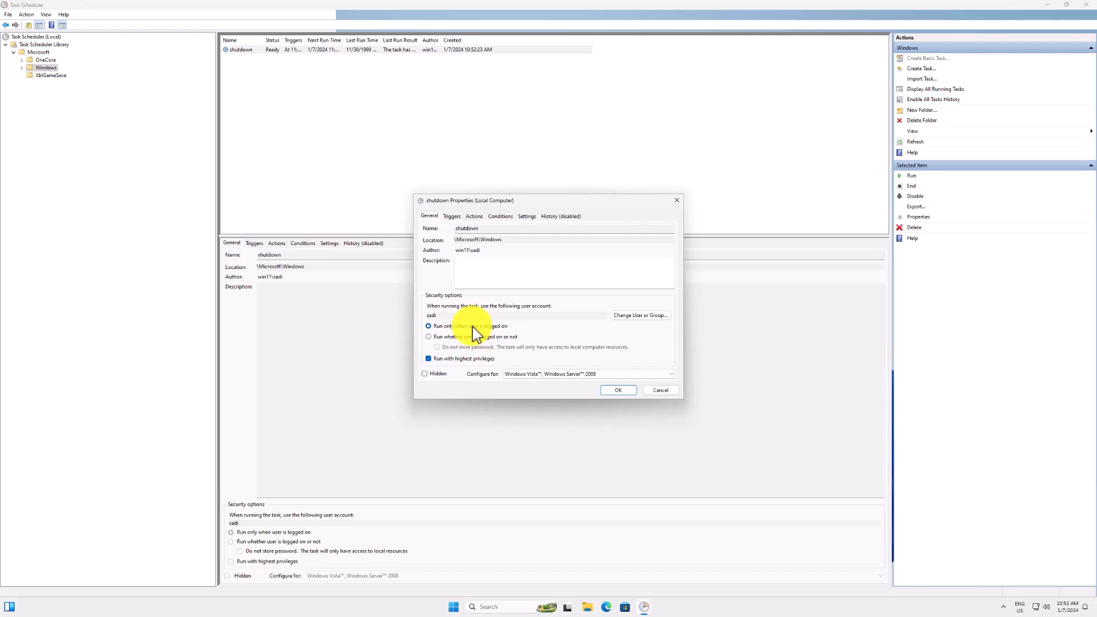
pyautogui.click(428, 337)
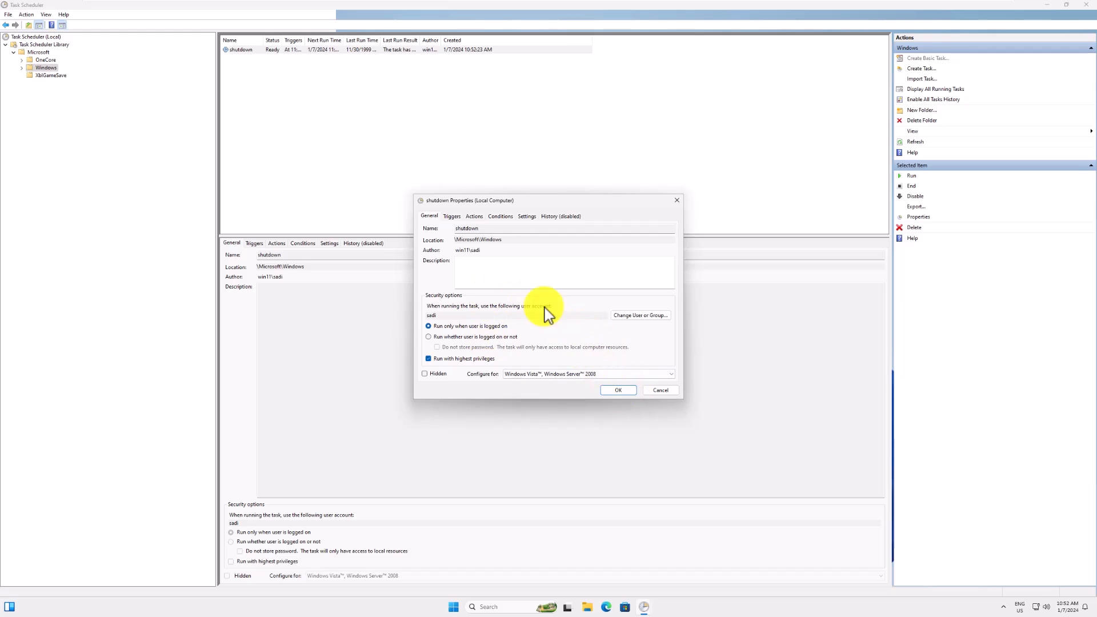
pyautogui.click(614, 392)
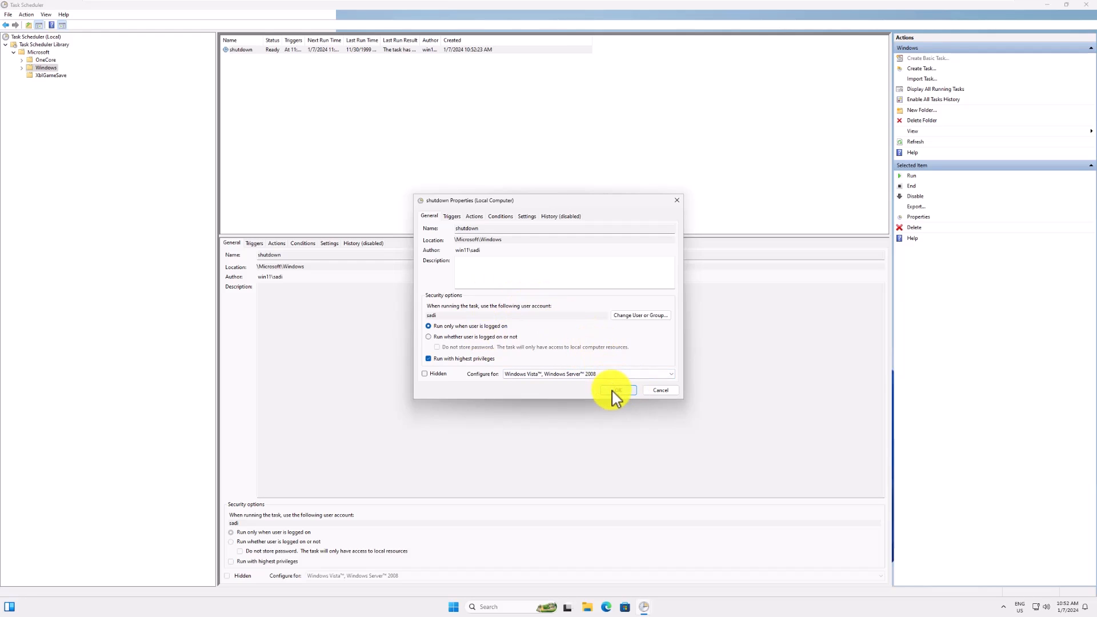